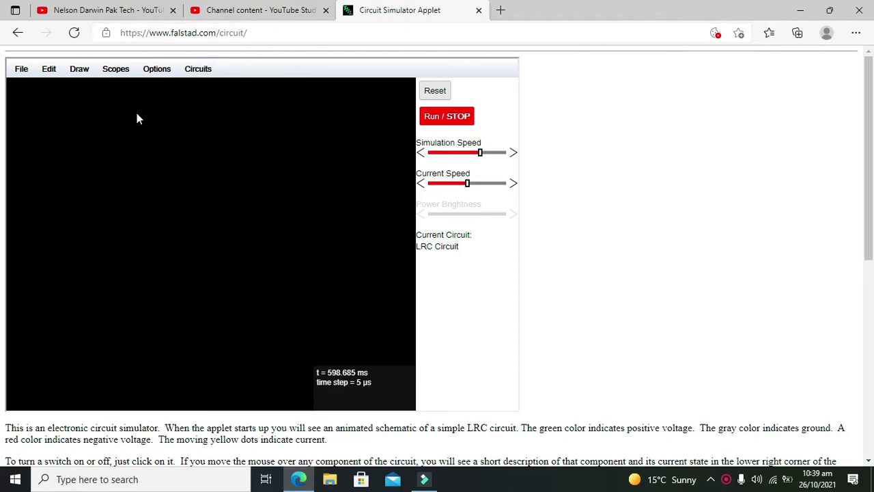
Step: Place a ground symbol at the lower middle of the canvas and shorten its lead
left_click(79, 71)
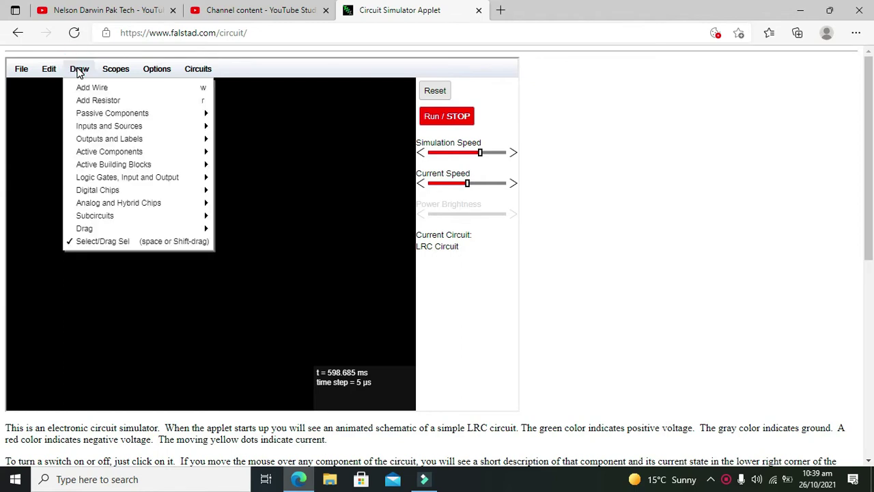
mouse_move(129, 127)
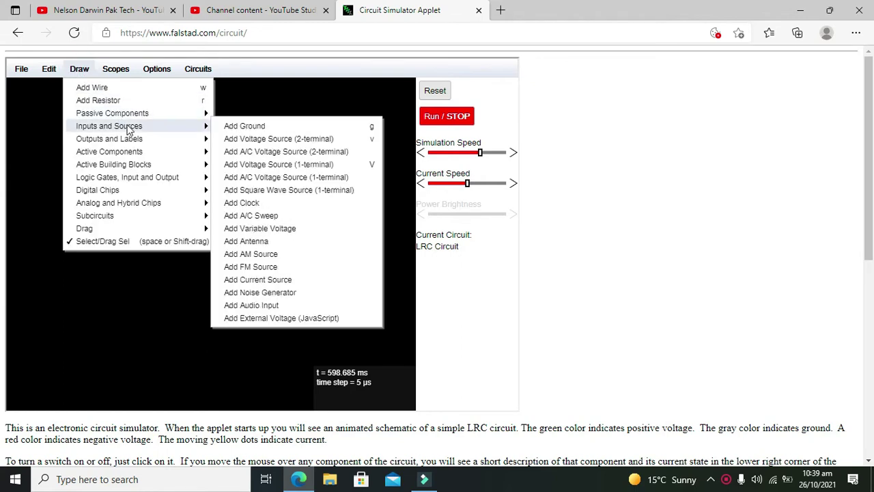
left_click(220, 130)
left_click(182, 273)
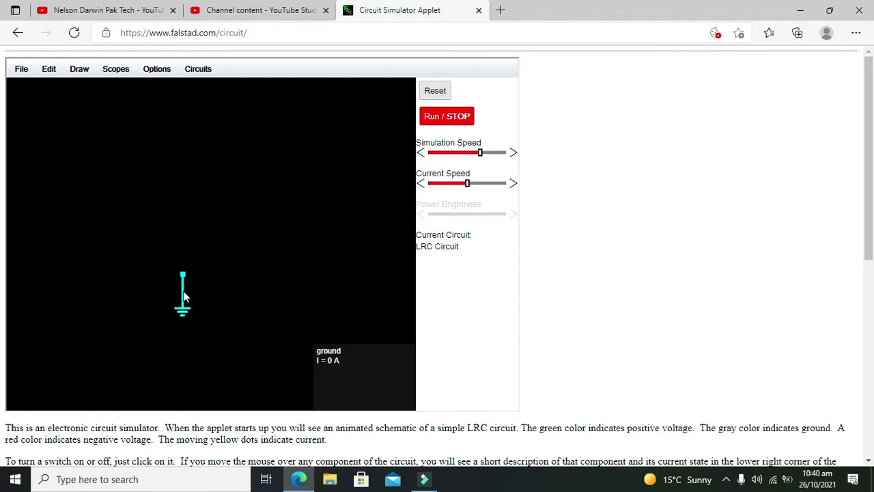
left_click_drag(180, 273, 187, 327)
left_click(203, 288)
Step: Place a DAC chip at upper left, delete the ground symbol, and shift the DAC slightly right
left_click(81, 69)
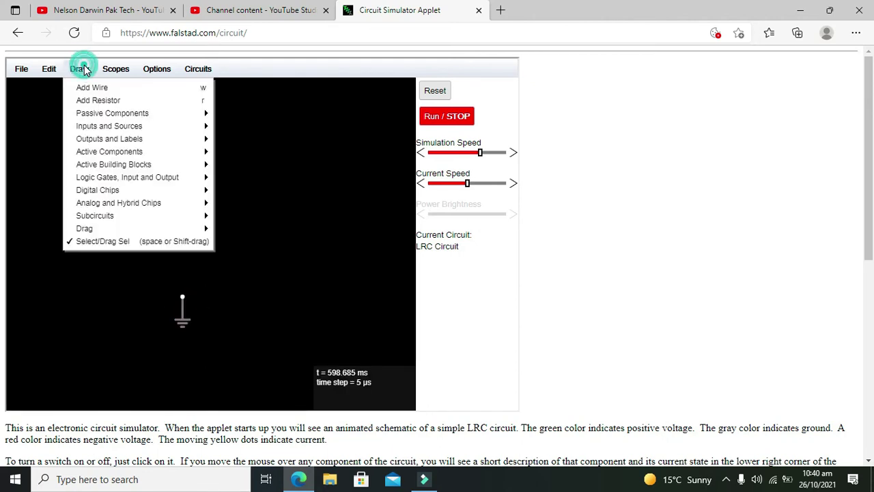
mouse_move(135, 153)
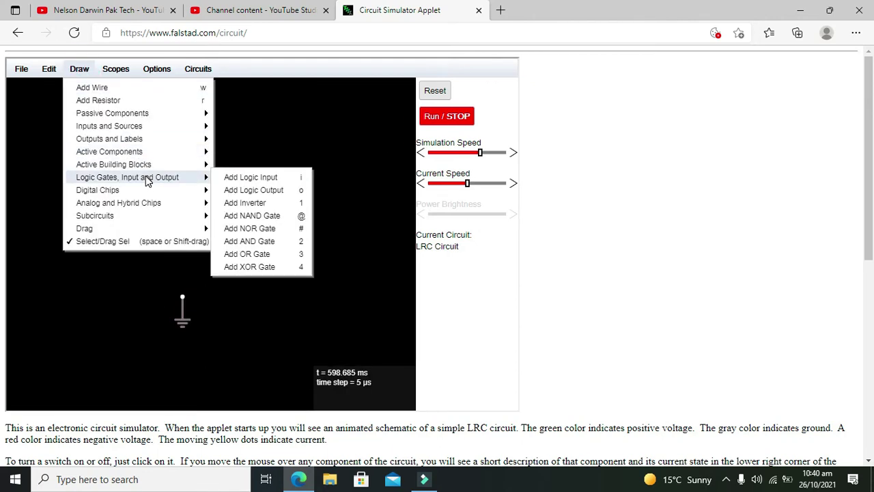
mouse_move(144, 190)
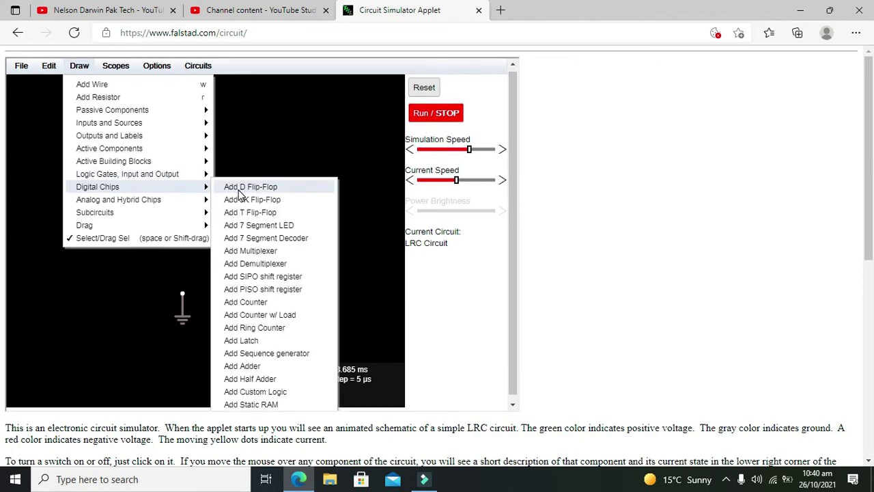
mouse_move(176, 202)
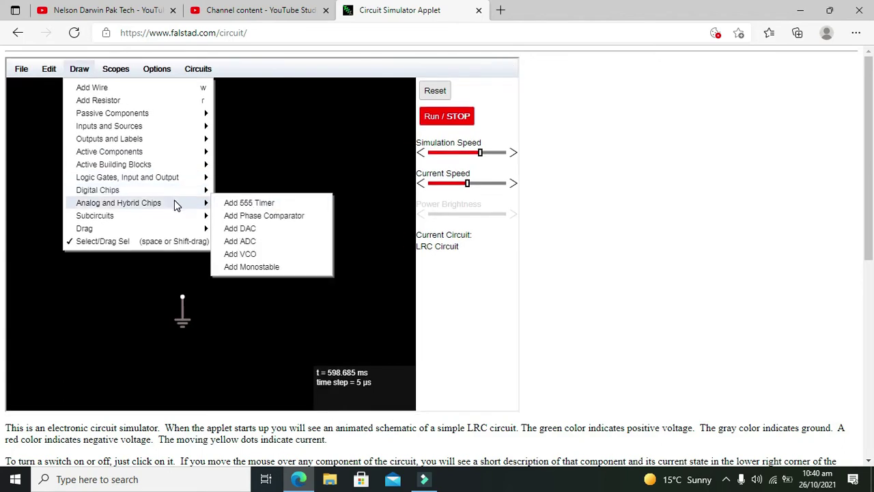
left_click(255, 233)
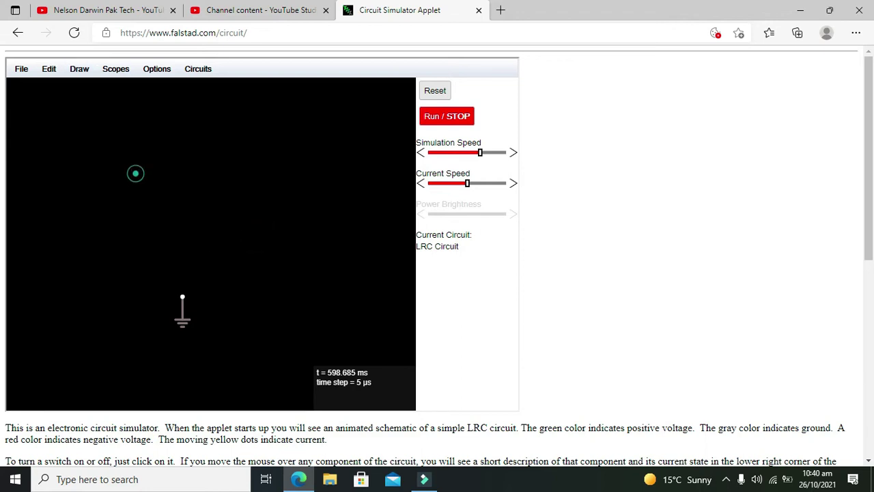
left_click(136, 176)
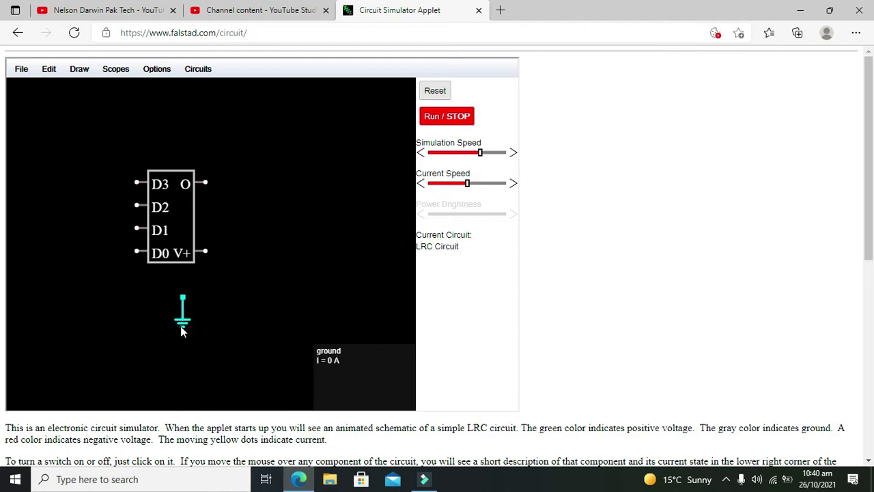
key("Delete")
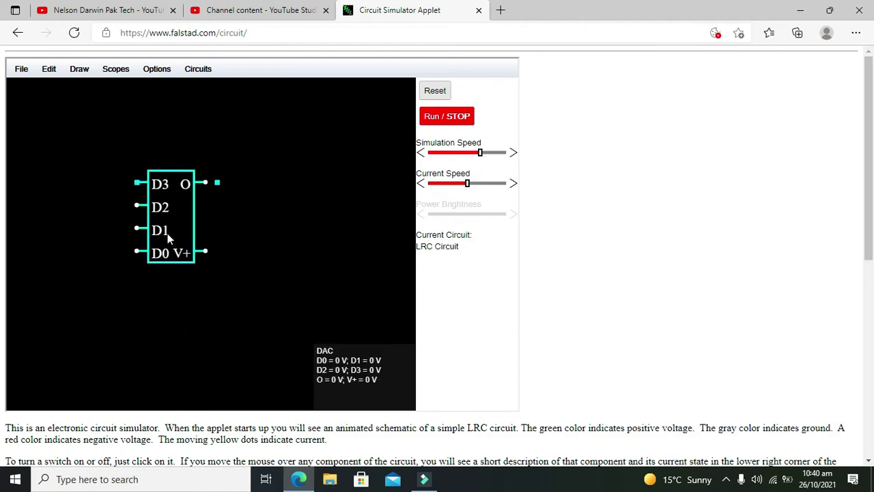
left_click_drag(170, 233, 194, 231)
left_click(310, 309)
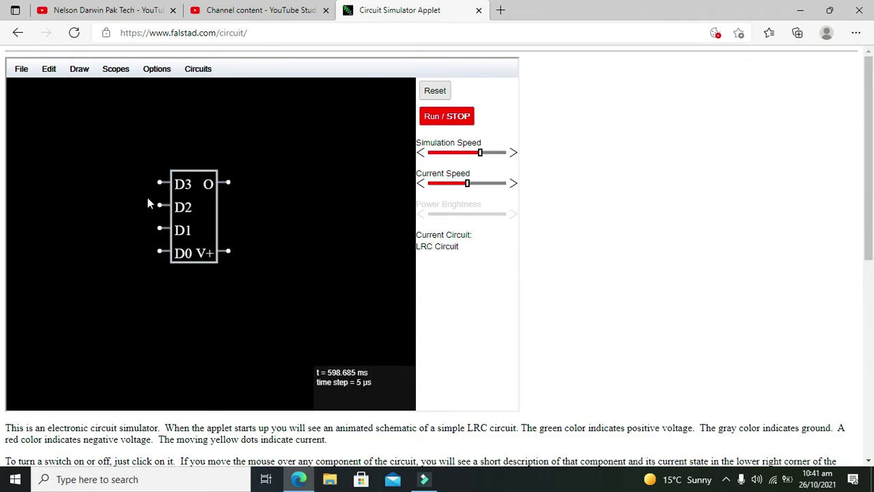
Step: Place four logic inputs beside the DAC's D3, D2, D1 and D0 pins
left_click(78, 69)
mouse_move(170, 165)
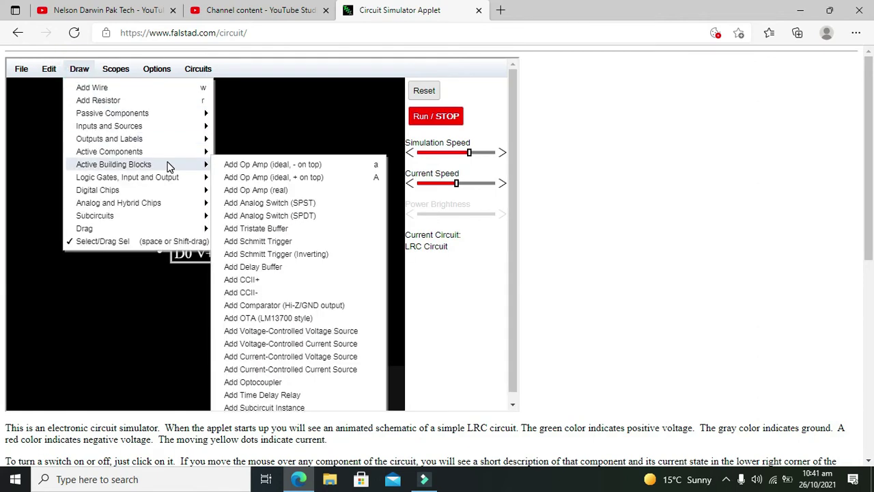
mouse_move(171, 189)
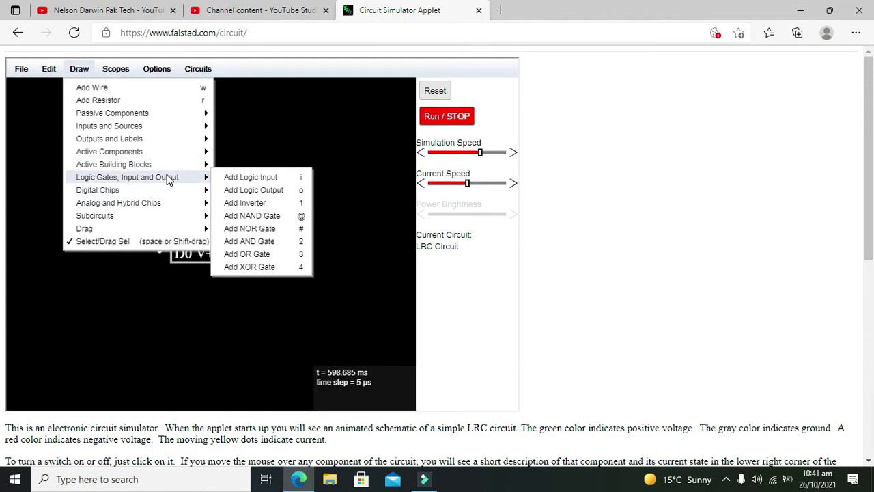
left_click(273, 179)
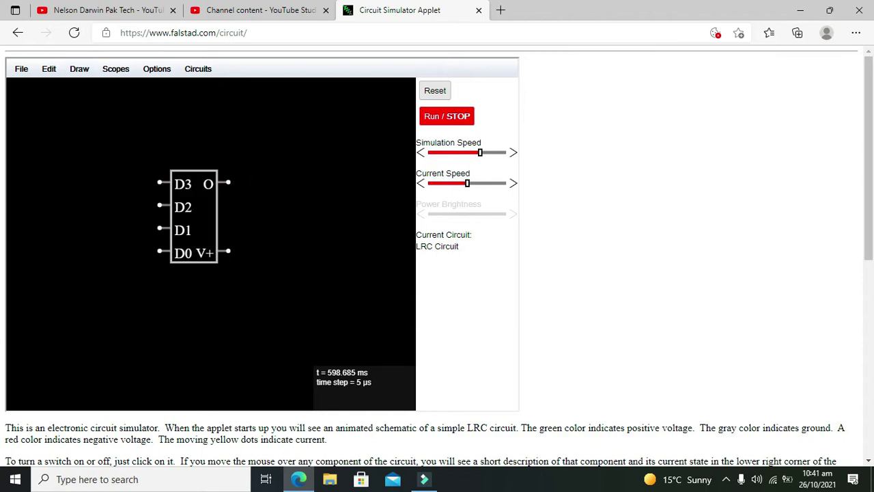
left_click(91, 181)
left_click(92, 204)
left_click(91, 227)
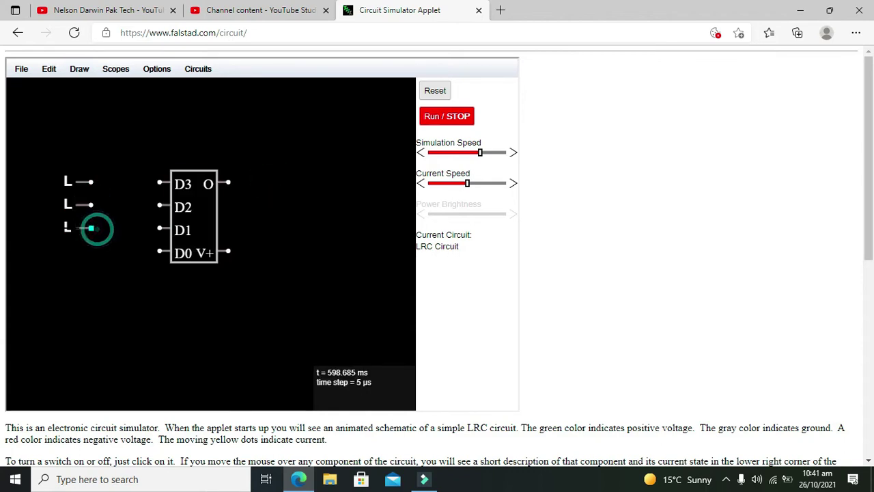
left_click(92, 251)
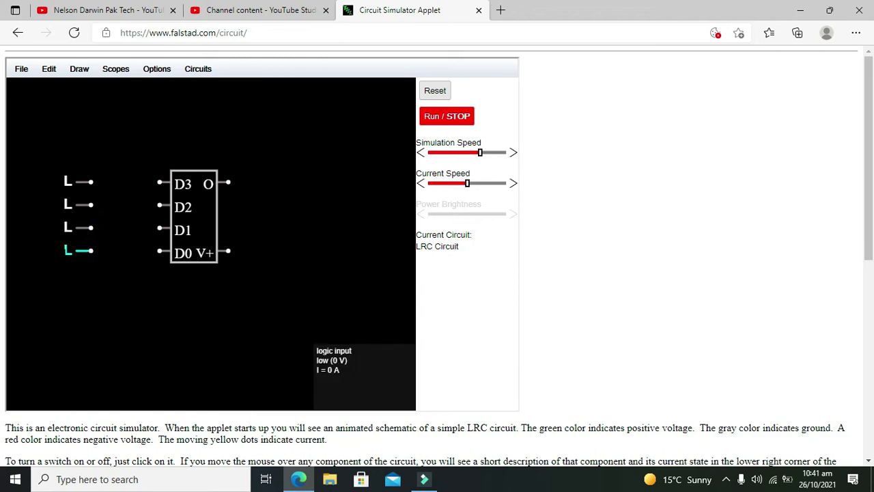
Step: Add a logic output beside the DAC's O pin
left_click(78, 69)
mouse_move(150, 152)
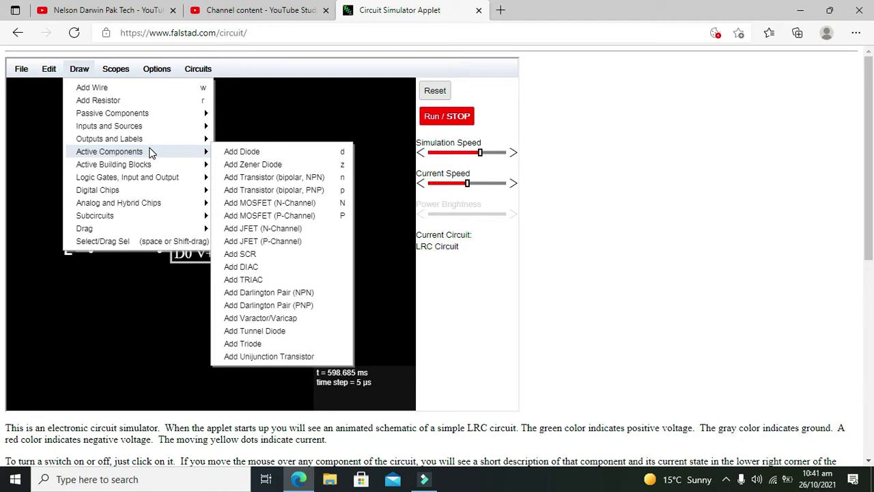
mouse_move(156, 179)
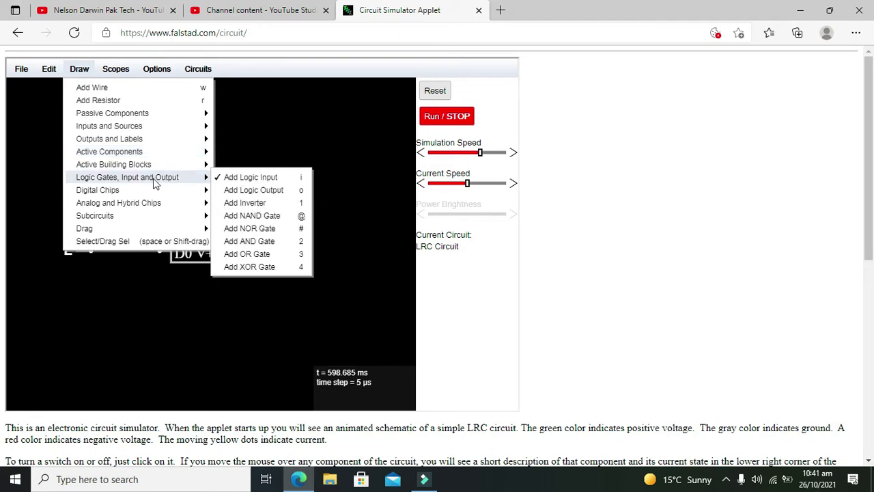
left_click(228, 190)
left_click_drag(247, 180, 284, 182)
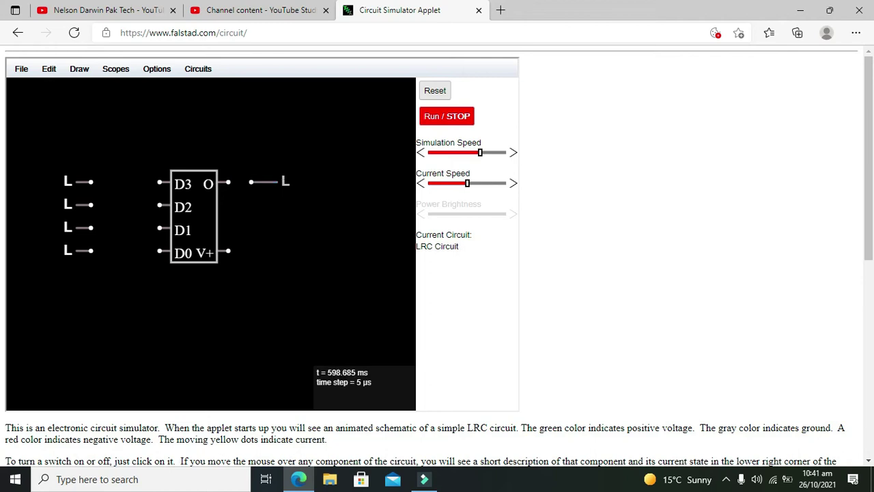
Step: Add a one-terminal +5V voltage source beside the V+ pin
left_click(80, 70)
mouse_move(125, 116)
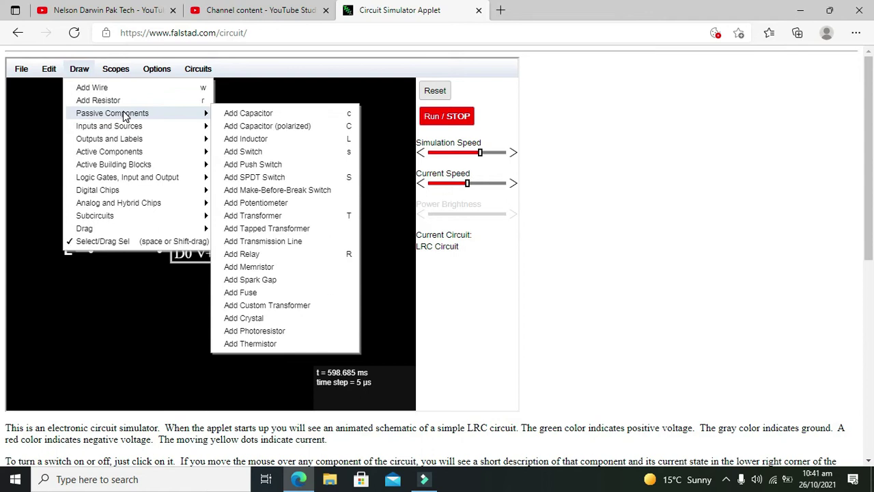
mouse_move(171, 127)
left_click(280, 166)
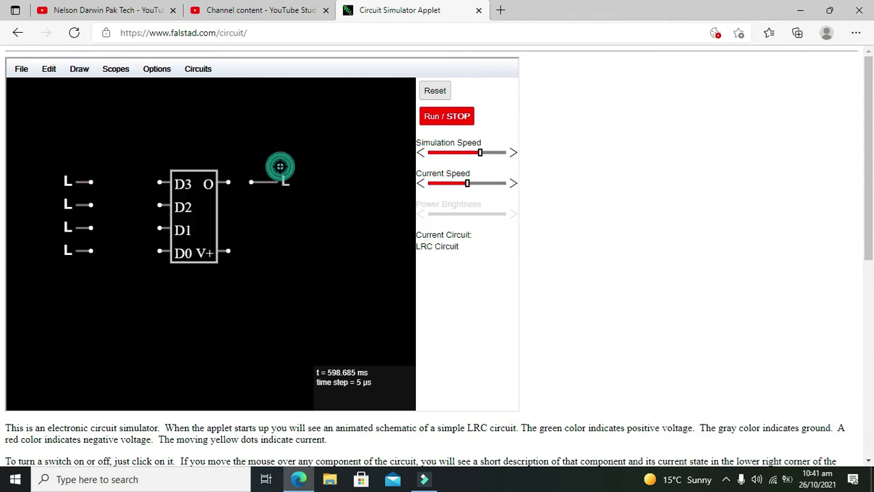
left_click_drag(251, 250, 276, 250)
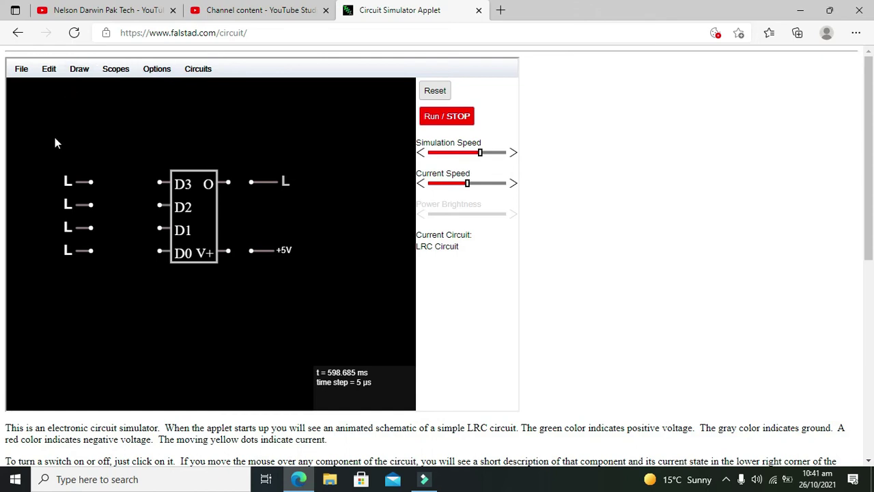
Step: Draw wires from the four logic inputs to D3–D0 and from V+ to the +5V source
left_click(79, 69)
left_click(85, 86)
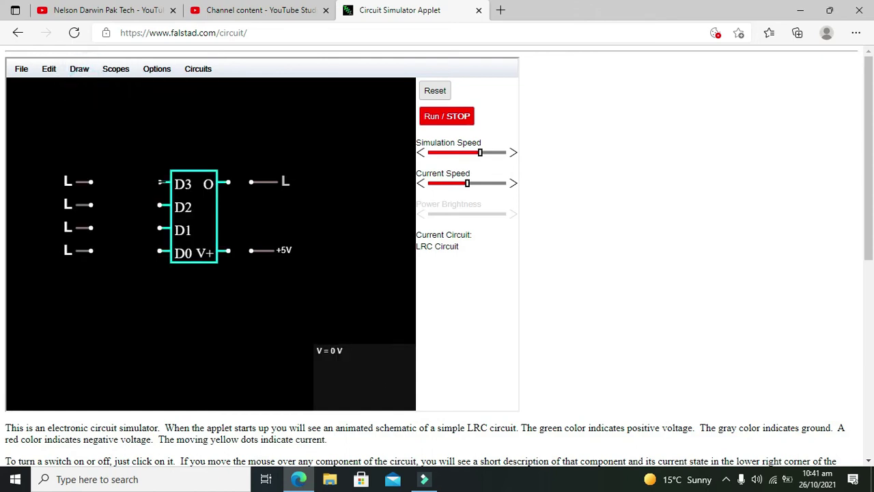
left_click_drag(91, 181, 160, 182)
left_click_drag(91, 205, 160, 205)
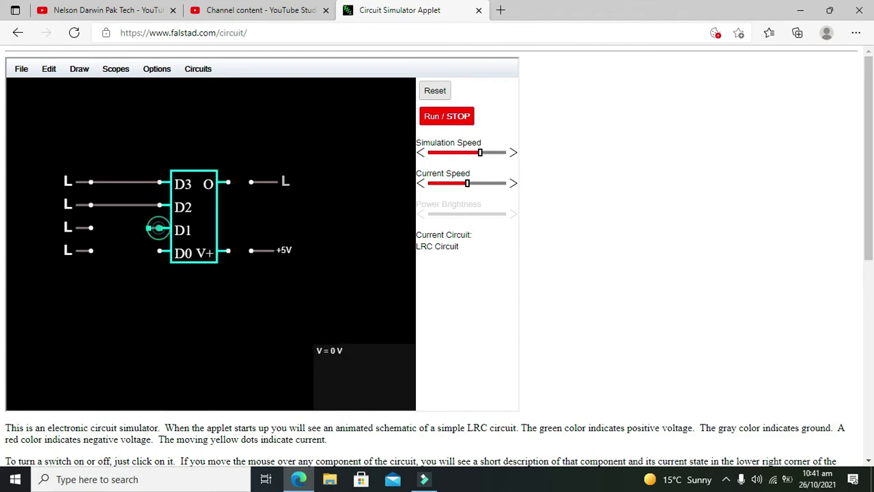
left_click_drag(91, 227, 160, 227)
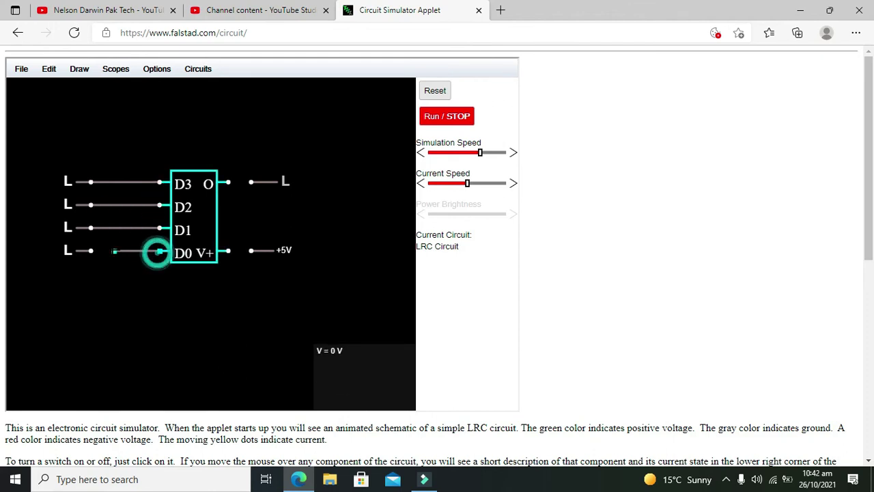
left_click_drag(114, 252, 91, 250)
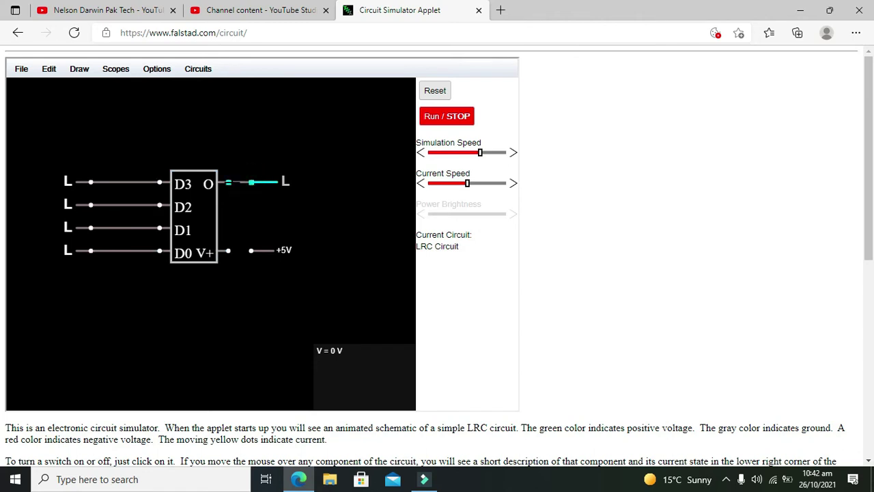
left_click_drag(250, 250, 228, 250)
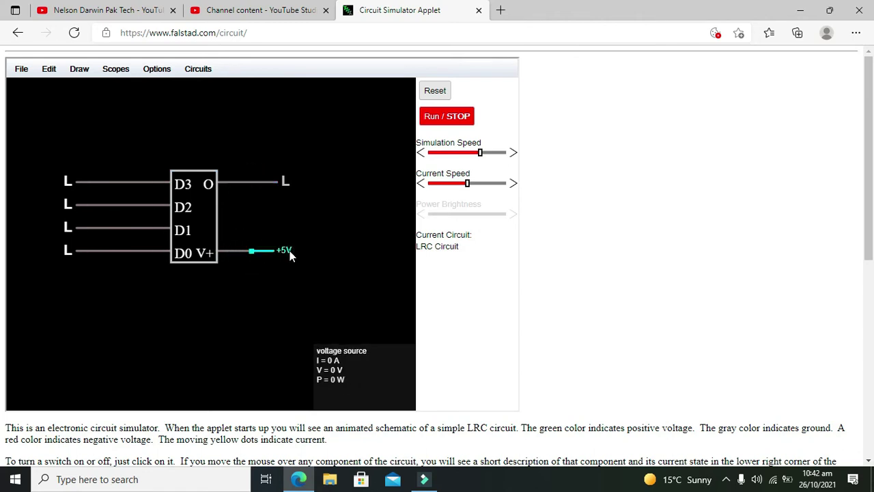
mouse_move(290, 250)
left_mouse_down()
mouse_move(275, 252)
mouse_move(286, 251)
left_mouse_up()
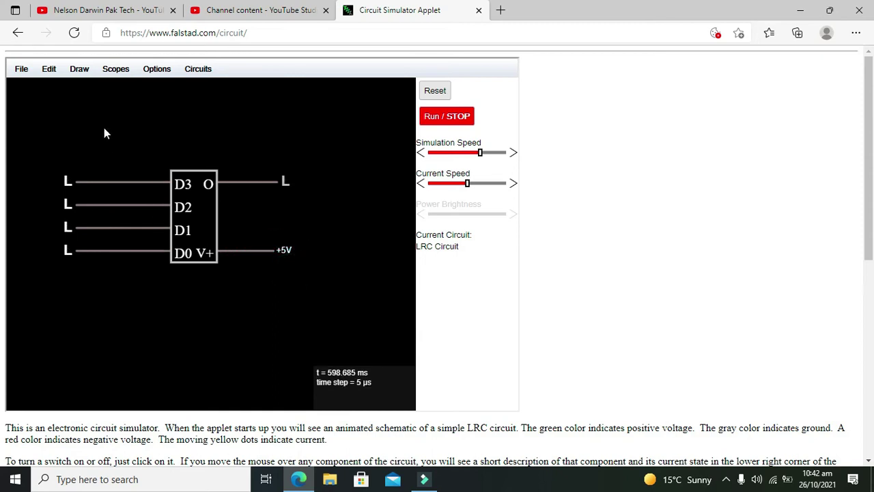
Step: Run the simulation and switch the D3 logic input high
left_click(446, 120)
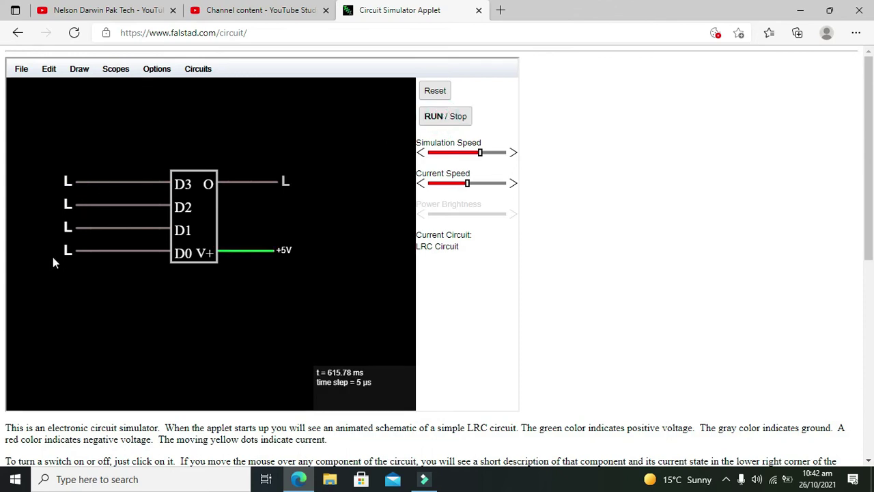
left_click(67, 183)
Step: Return D3 to low and add a voltmeter probe to the right of the DAC's O output
left_click(68, 182)
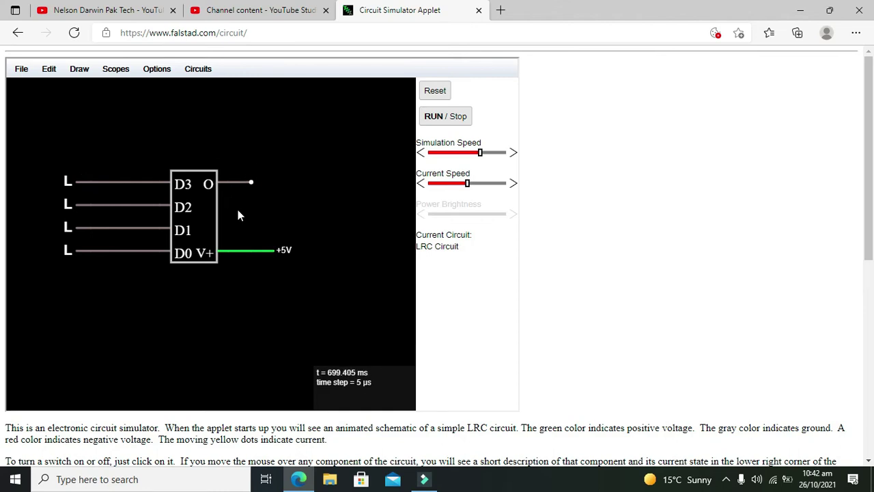
left_click(79, 69)
mouse_move(141, 165)
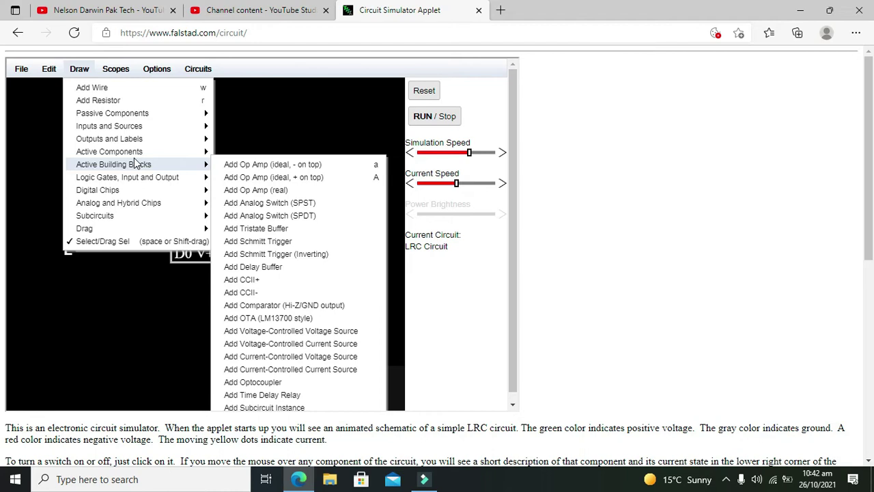
mouse_move(123, 194)
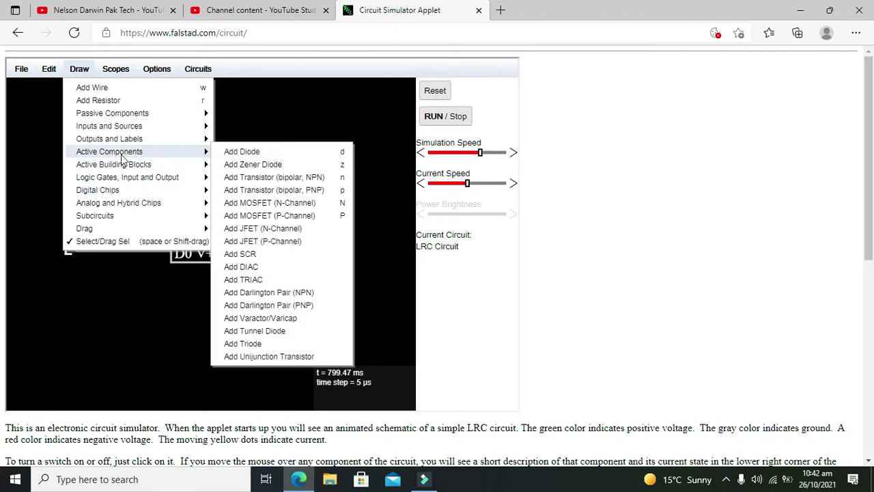
mouse_move(127, 113)
mouse_move(189, 128)
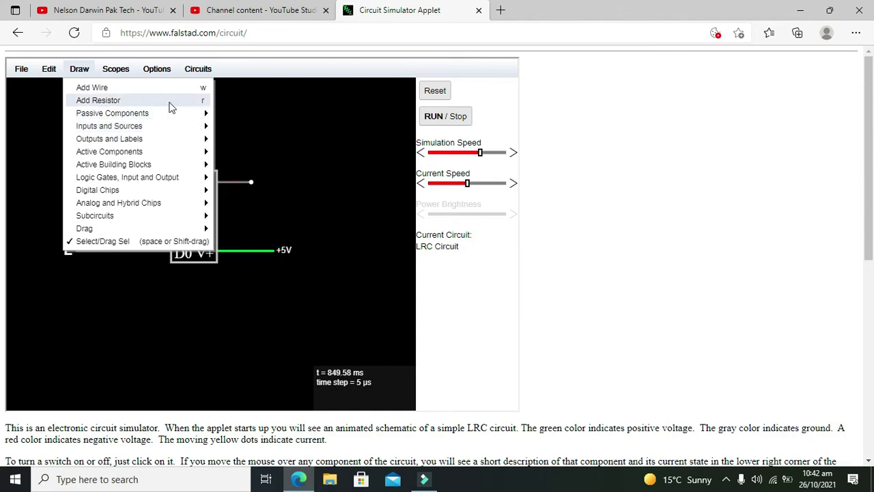
mouse_move(173, 140)
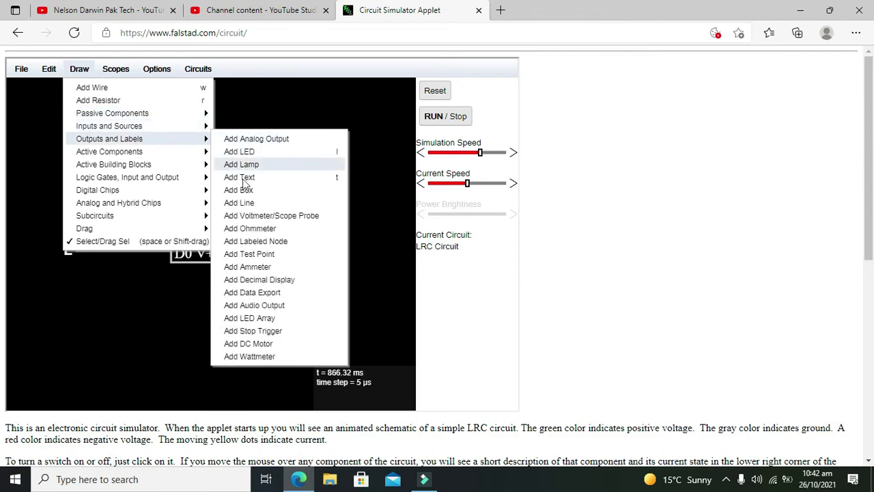
left_click(261, 215)
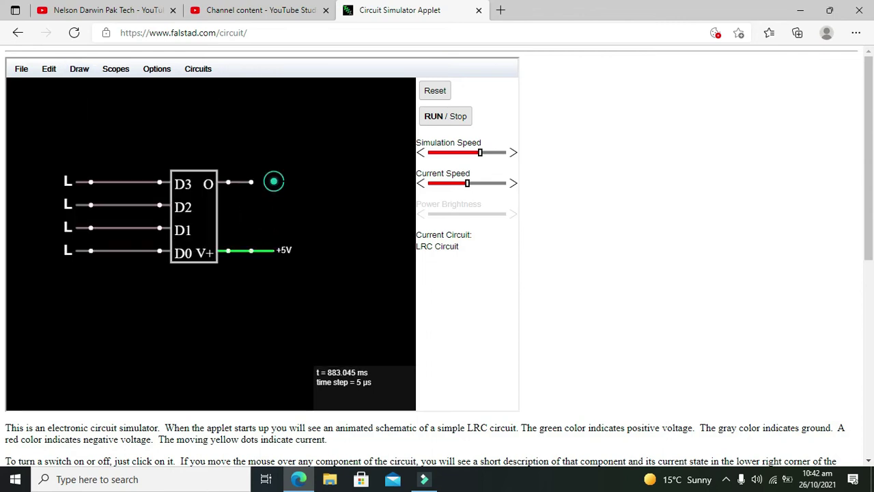
mouse_move(274, 182)
left_mouse_down()
mouse_move(320, 182)
mouse_move(251, 181)
left_mouse_up()
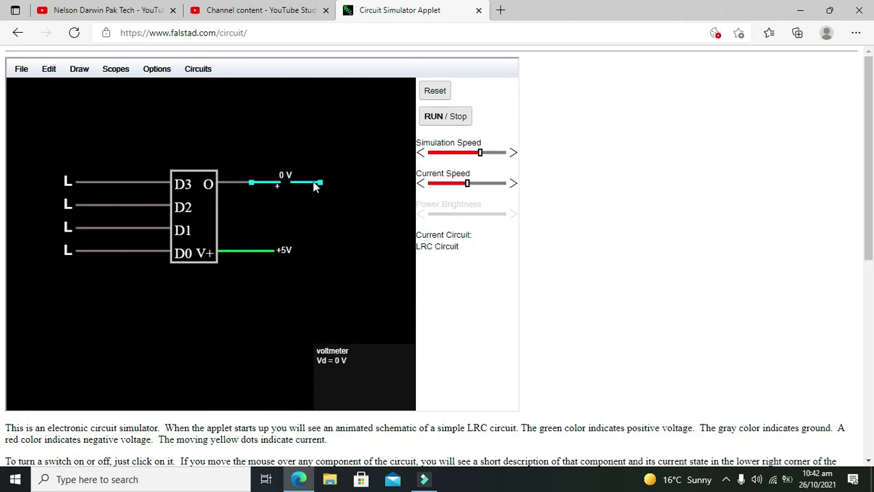
Step: Connect the voltmeter to the output wire and step the inputs through codes 0001, 0010 and 0011
left_click(289, 140)
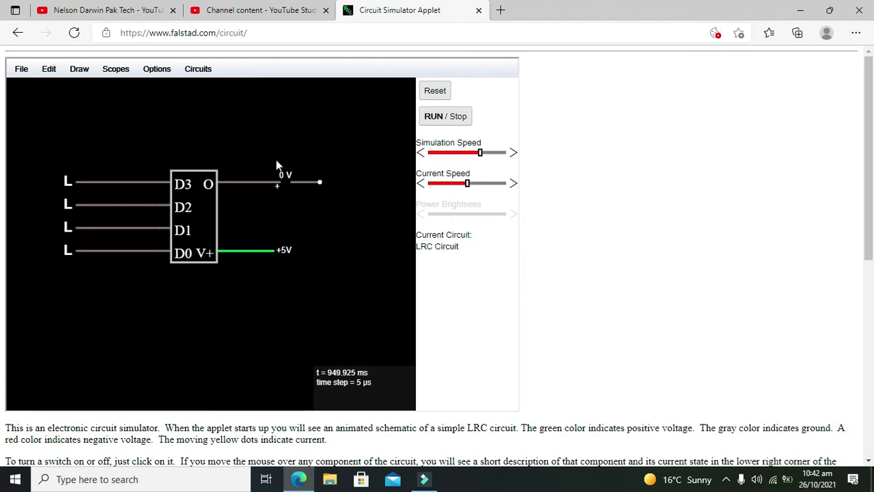
left_click(64, 182)
left_click(65, 181)
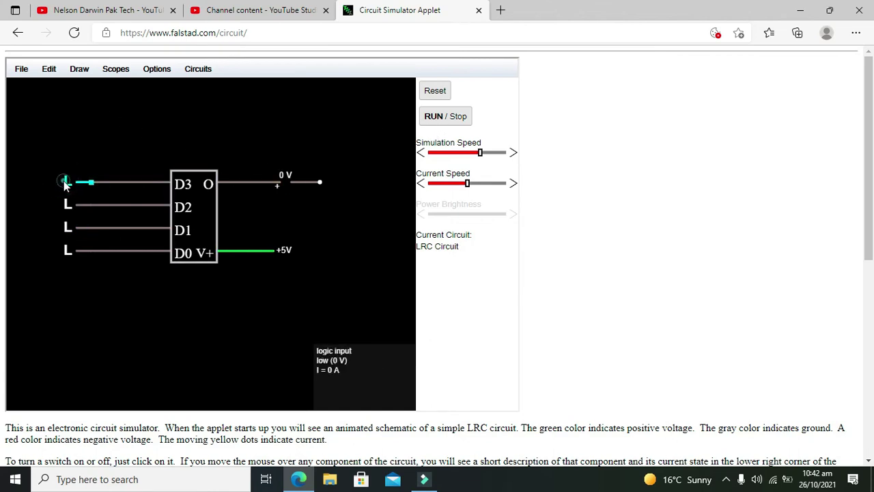
left_click(67, 256)
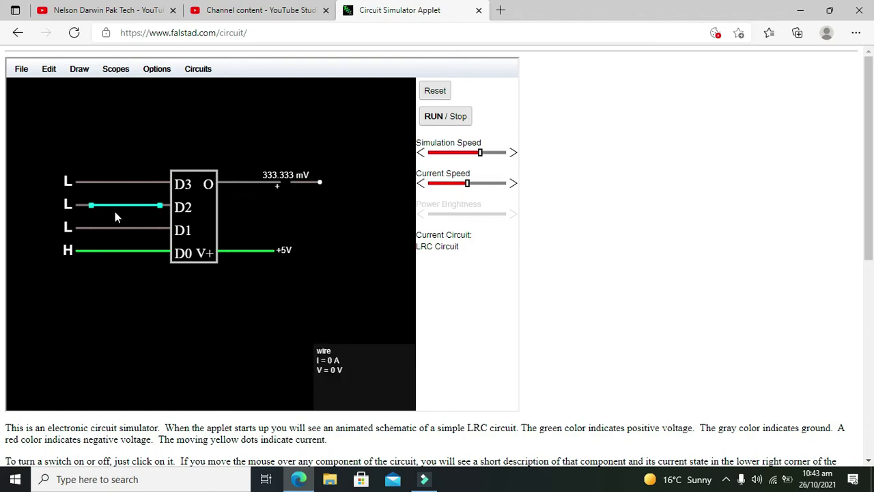
left_click(68, 249)
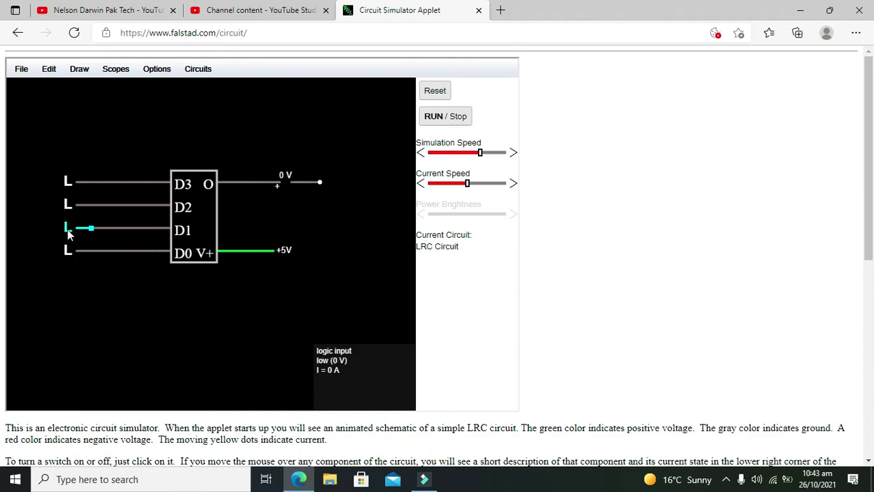
left_click(68, 227)
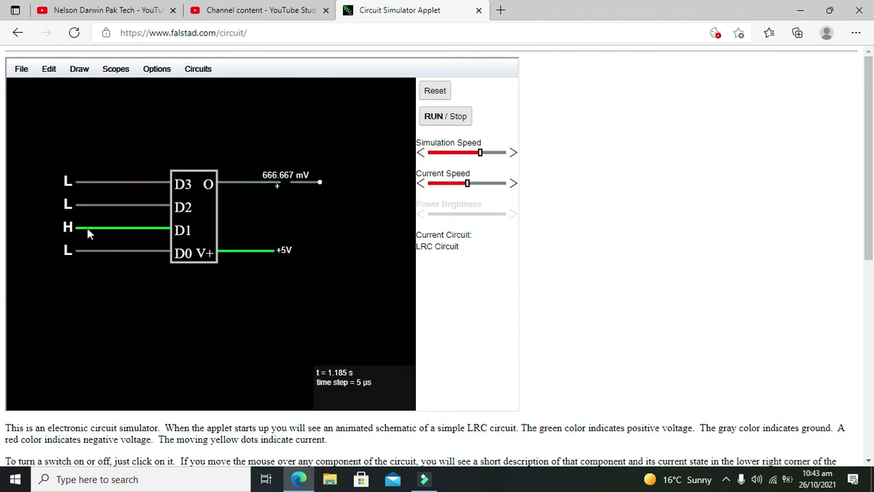
left_click(67, 252)
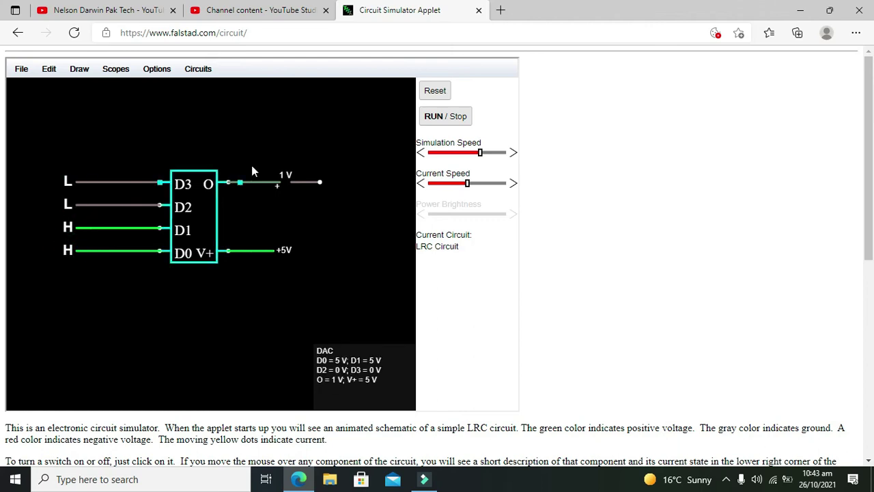
Step: Step the inputs through codes 0100, 0101, 0110 and 0111, reaching 2.333 V
left_click(67, 229)
left_click(67, 252)
left_click(67, 205)
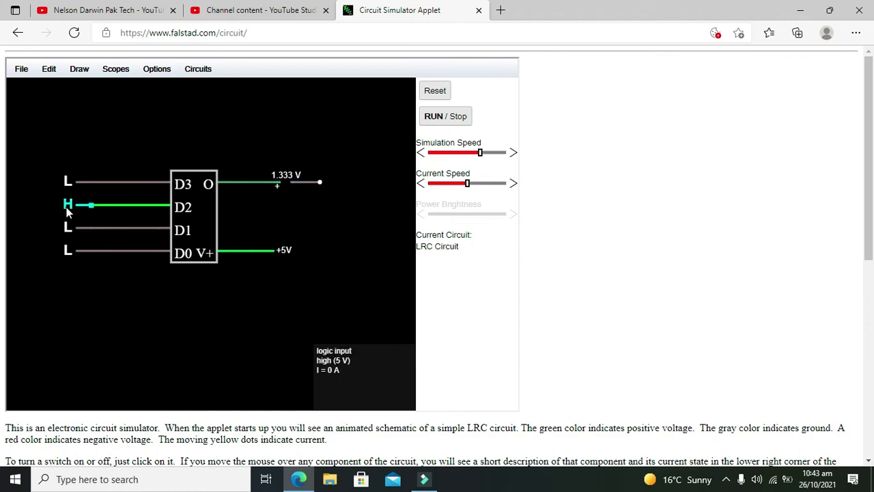
left_click(67, 251)
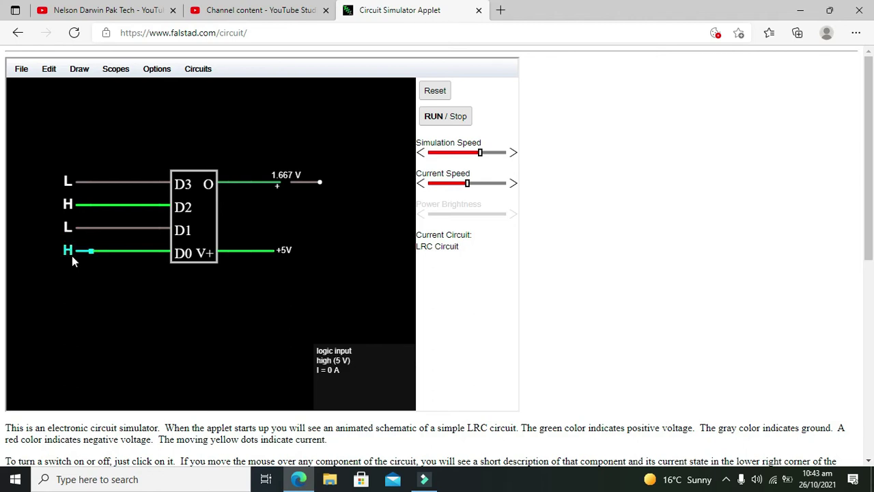
left_click(71, 253)
left_click(68, 227)
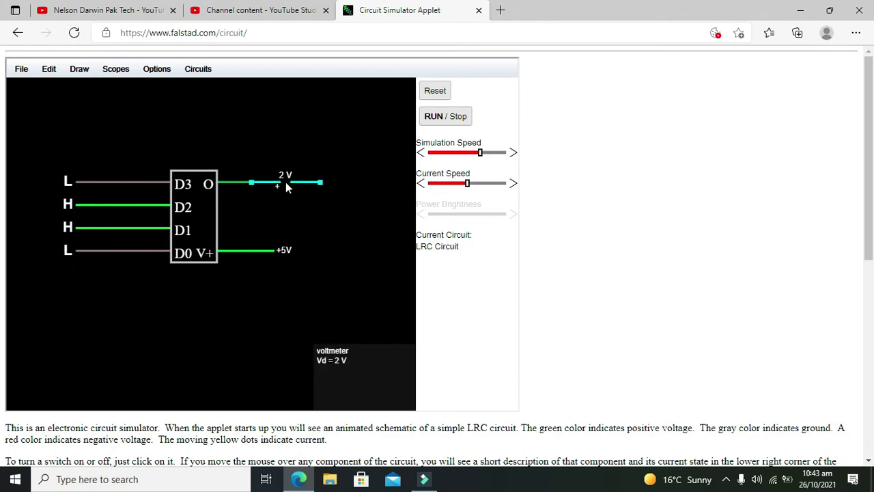
left_click(67, 252)
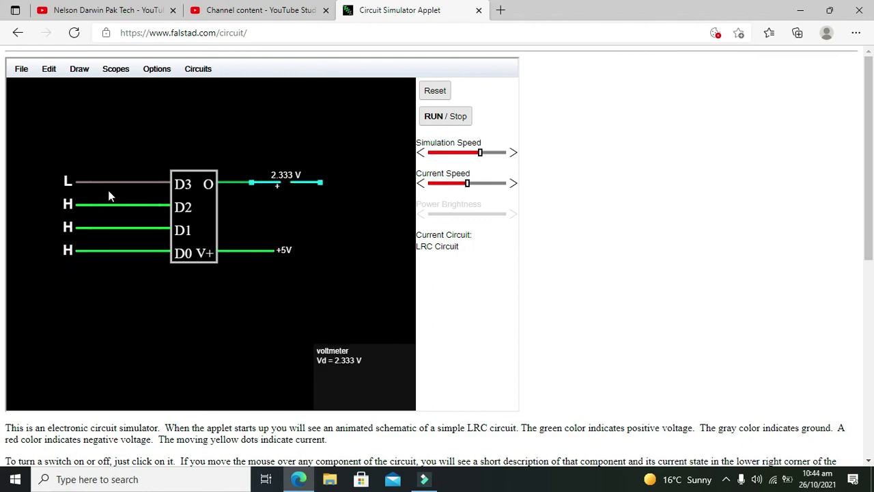
Step: Clear D2–D0, set D3 high, and step through codes 1000, 1001, 1010 and 1011
left_click(68, 204)
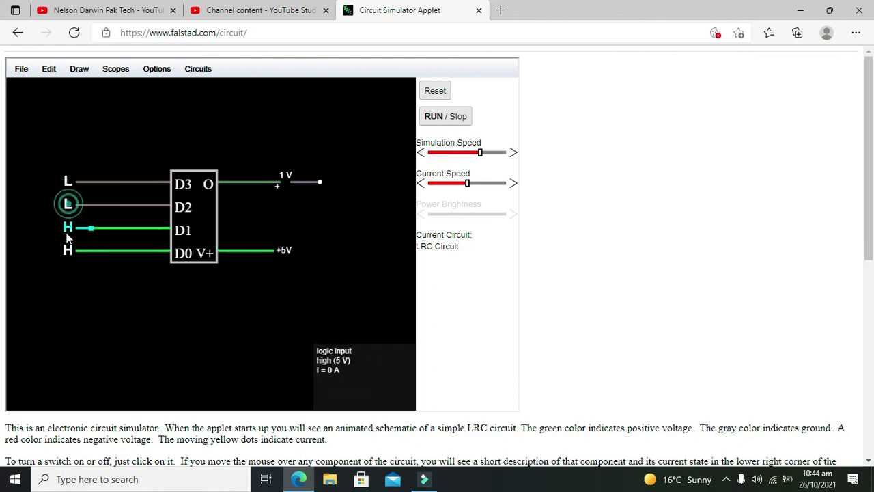
left_click(67, 228)
left_click(68, 250)
left_click(67, 181)
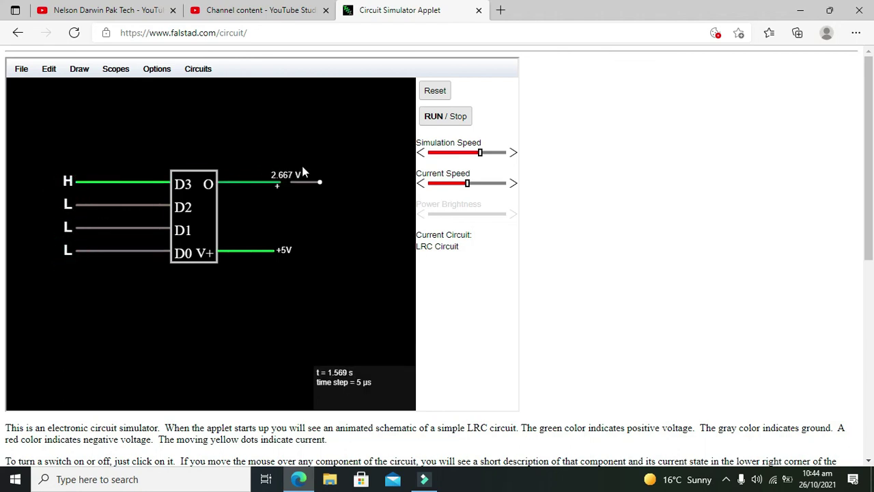
left_click(67, 251)
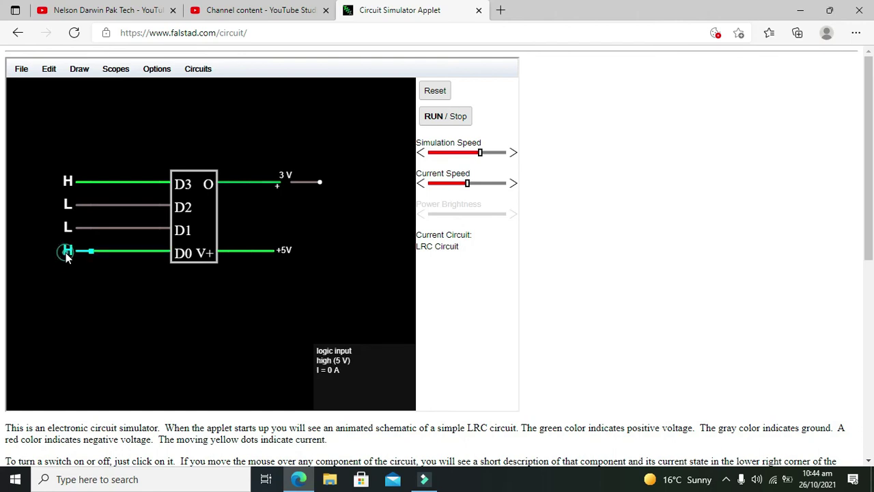
left_click(67, 228)
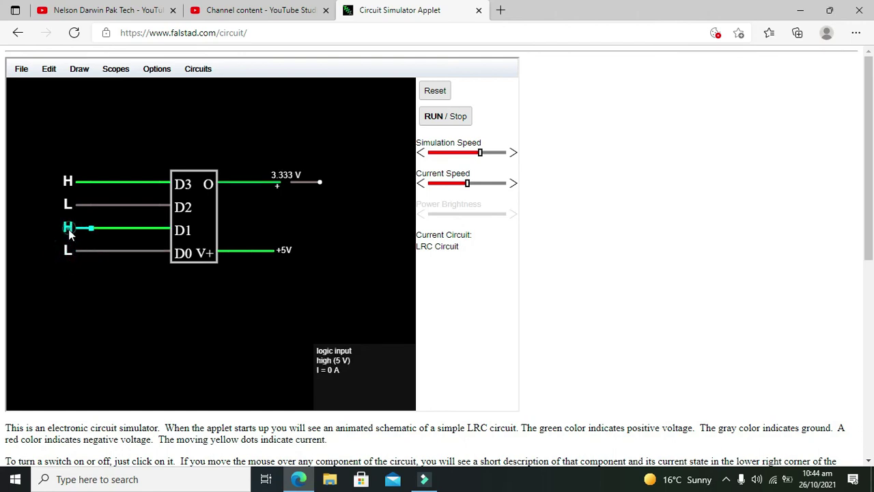
left_click(67, 251)
left_click(68, 206)
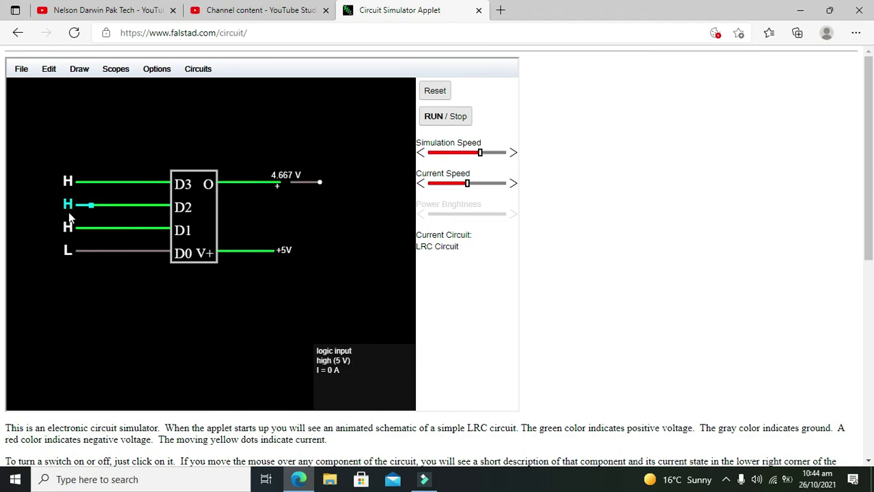
left_click(69, 207)
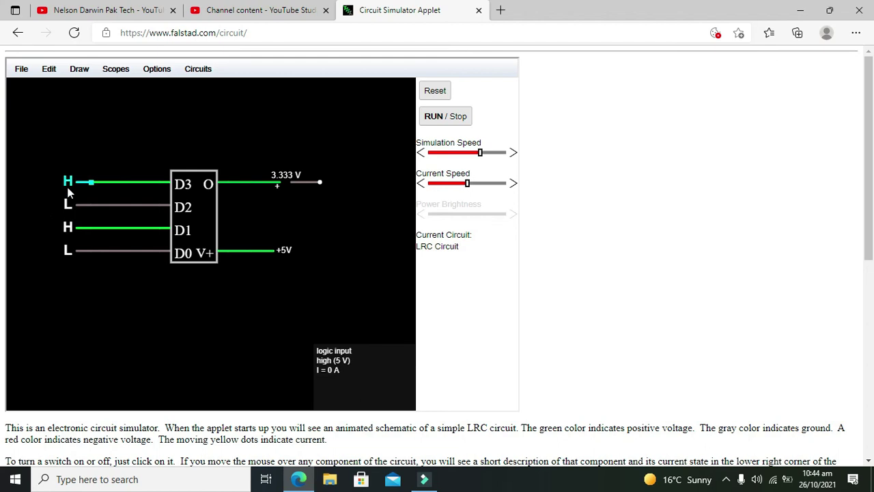
left_click(68, 251)
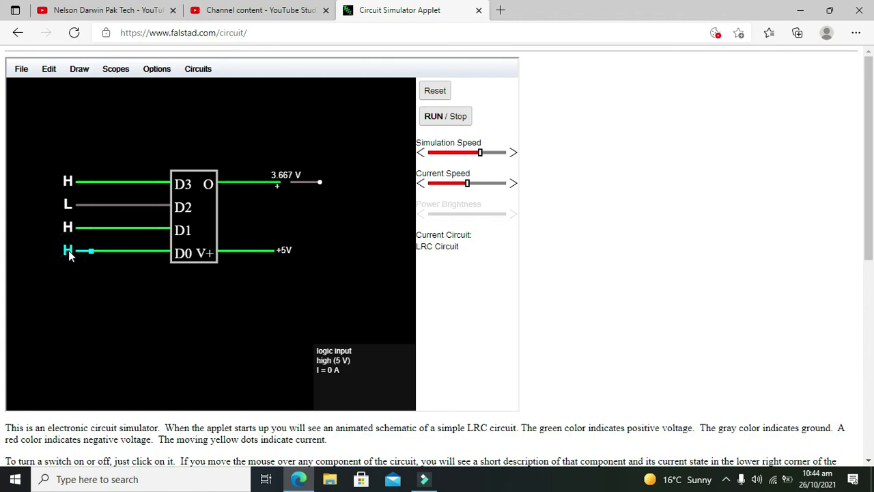
Step: Step through codes 1100, 1101, 1110 and 1111, reaching the 5 V full-scale output
left_click(68, 204)
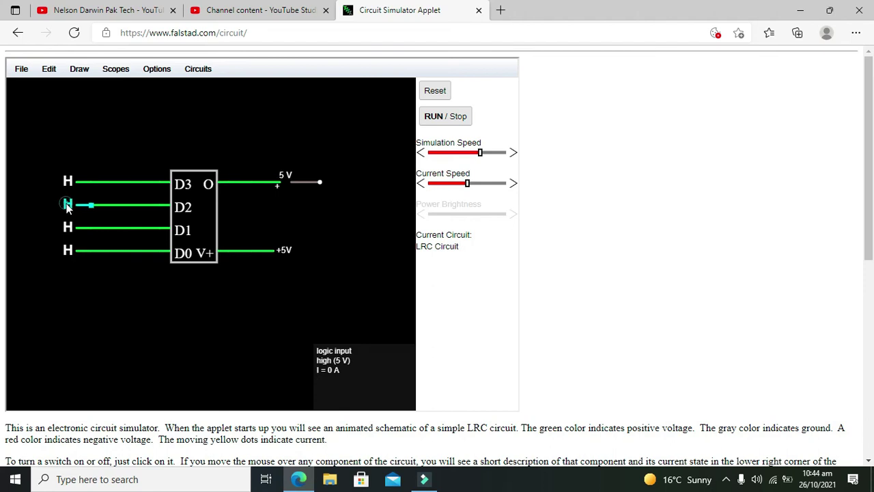
left_click(67, 227)
left_click(68, 250)
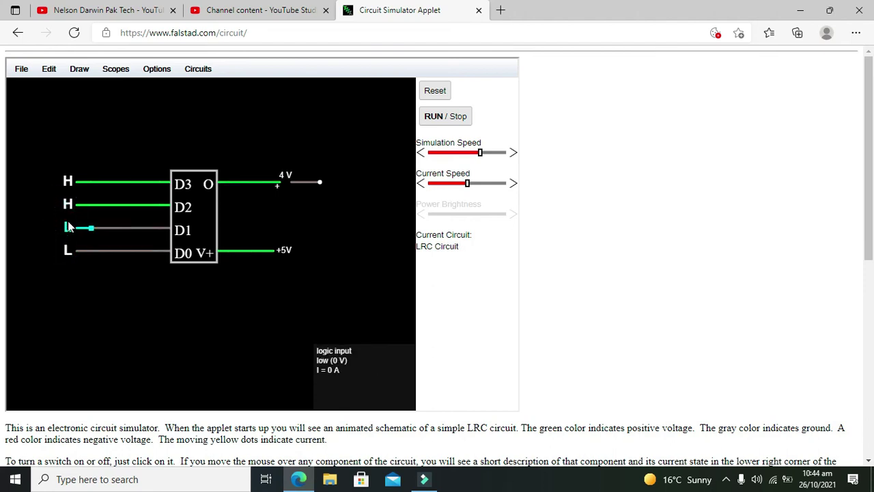
left_click(67, 250)
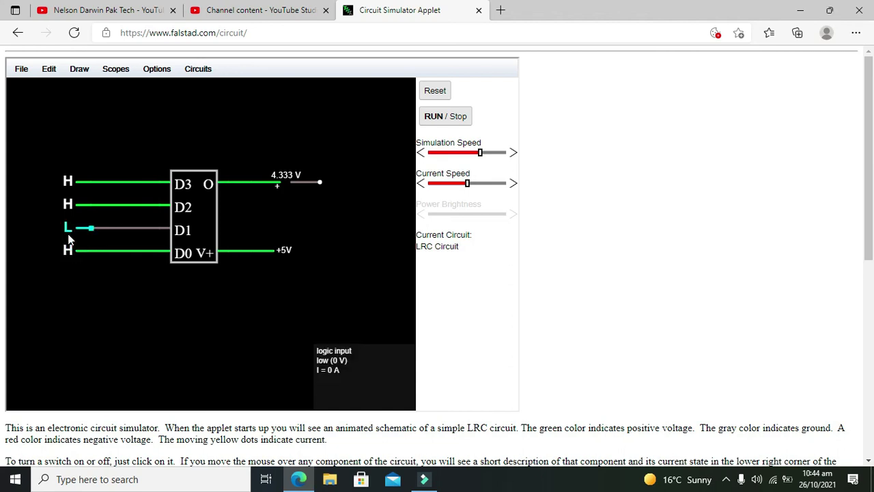
left_click(67, 228)
left_click(68, 250)
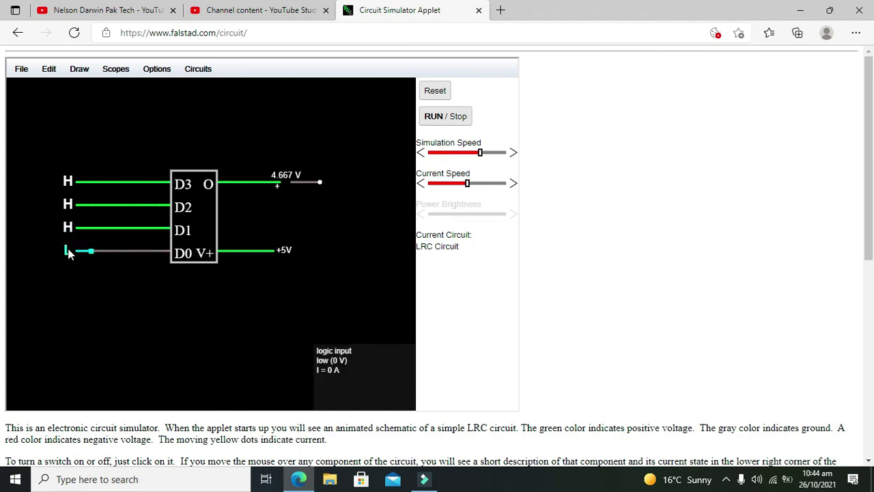
left_click(67, 251)
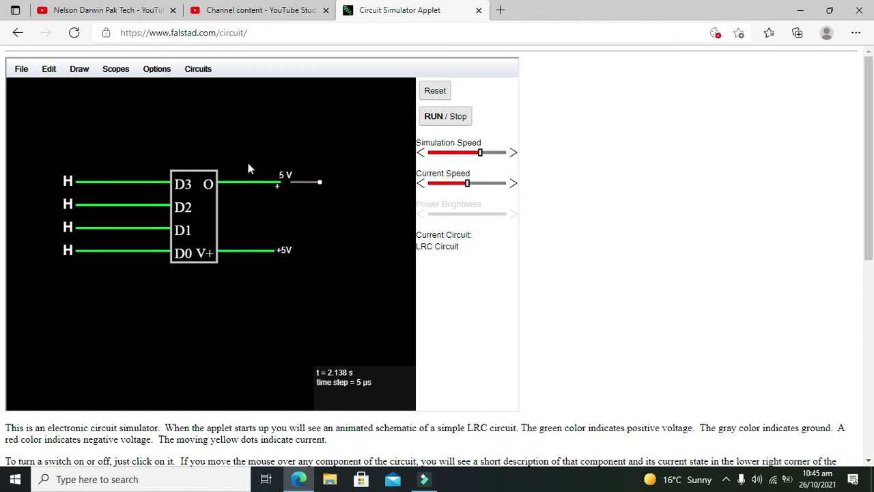
mouse_move(280, 186)
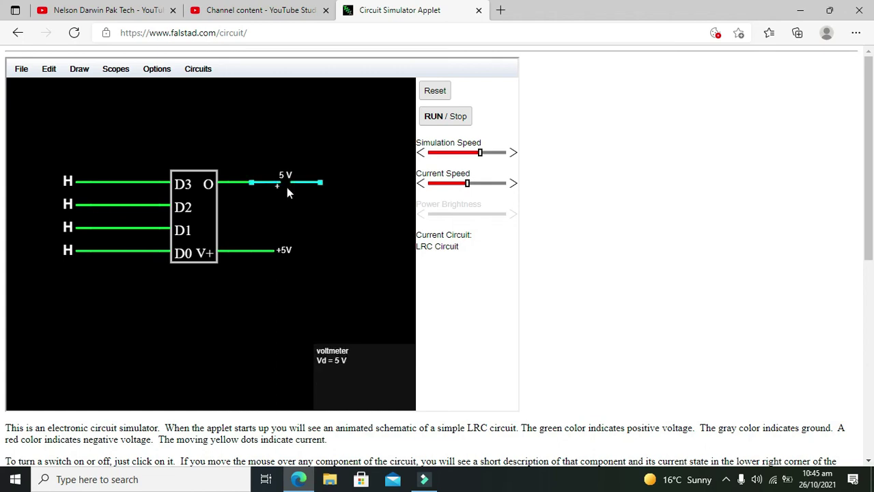